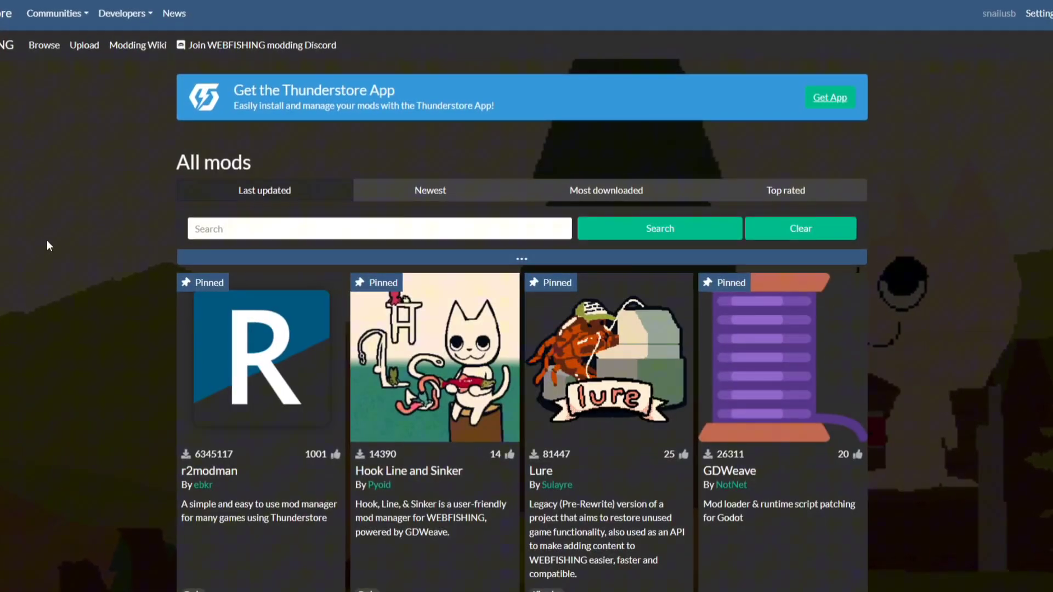
# Step: Enter 'gale', then reel in the hooked fish until the catch lands
pyautogui.write('gale')
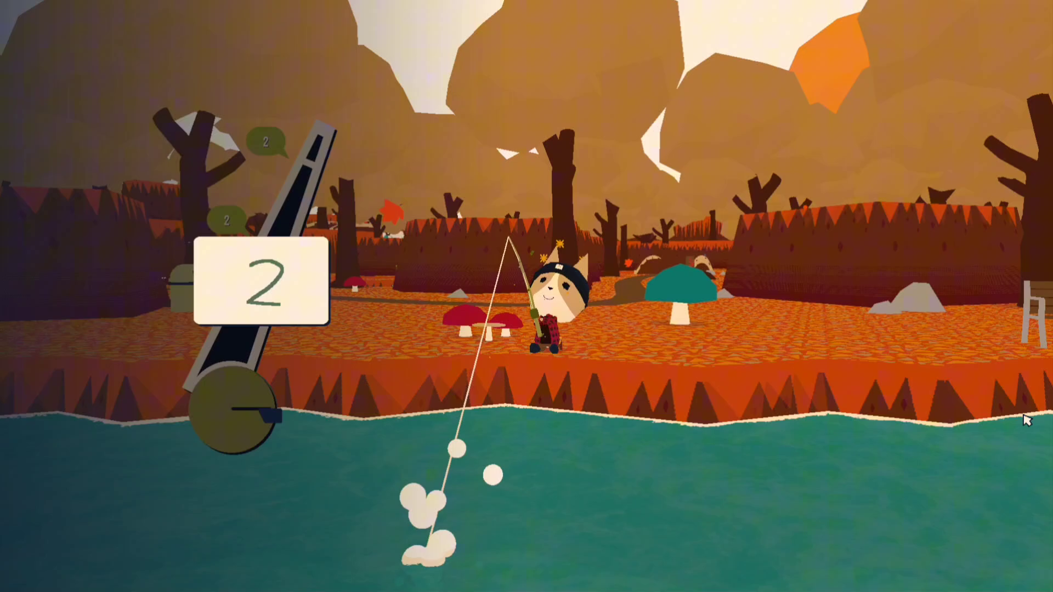
pyautogui.press('space')
pyautogui.press('space')
pyautogui.press('space')
pyautogui.press('space')
pyautogui.press('space')
pyautogui.press('space')
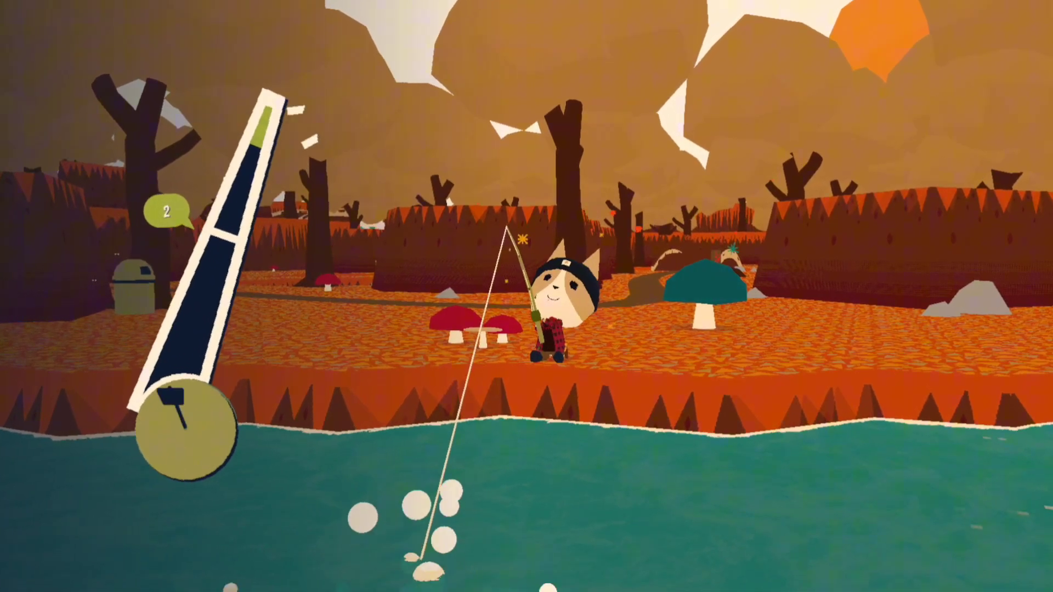
pyautogui.press('space')
pyautogui.press('space')
pyautogui.press('space')
pyautogui.press('space')
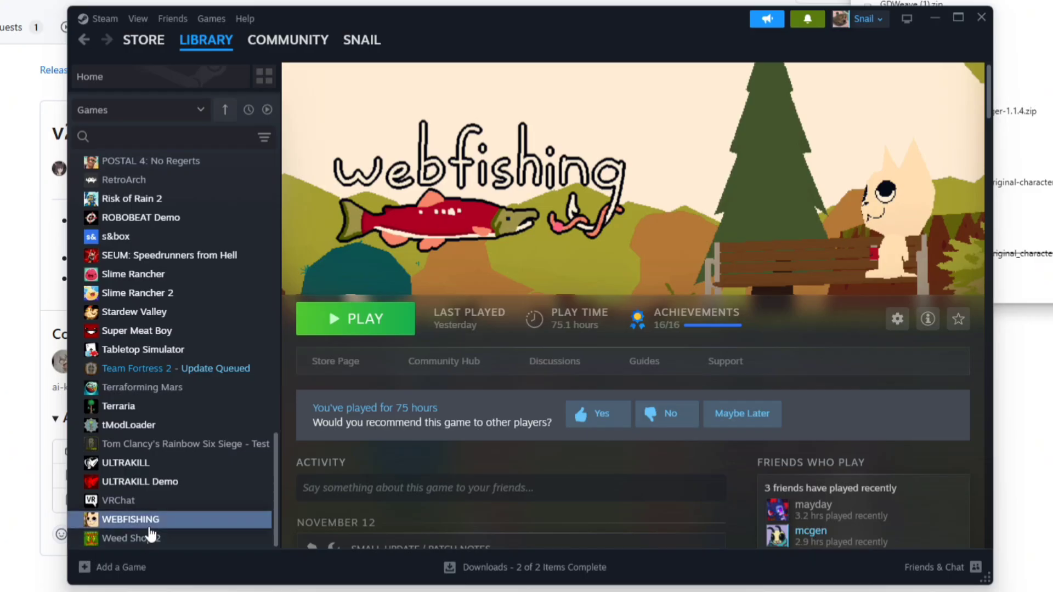
# Step: Browse WEBFISHING's local files via its Manage menu in the Steam Library
pyautogui.rightClick(149, 524)
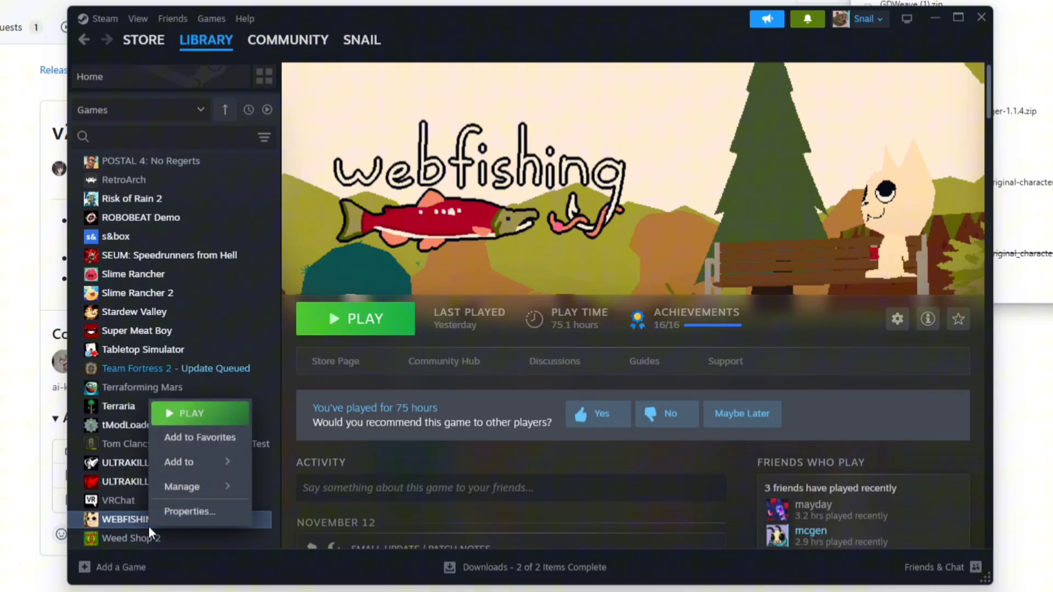
pyautogui.moveTo(233, 487)
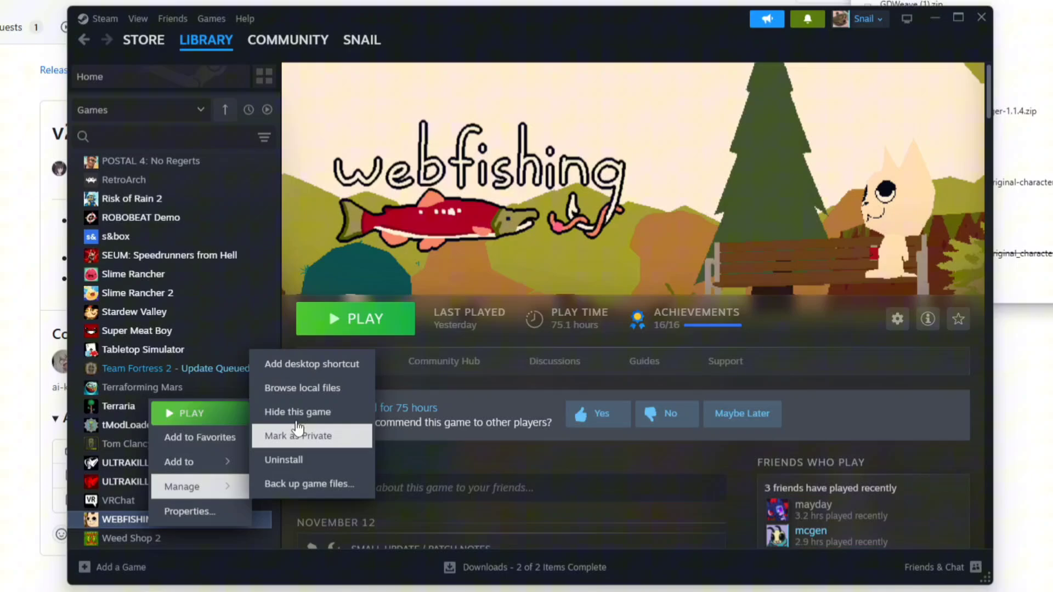
pyautogui.click(334, 389)
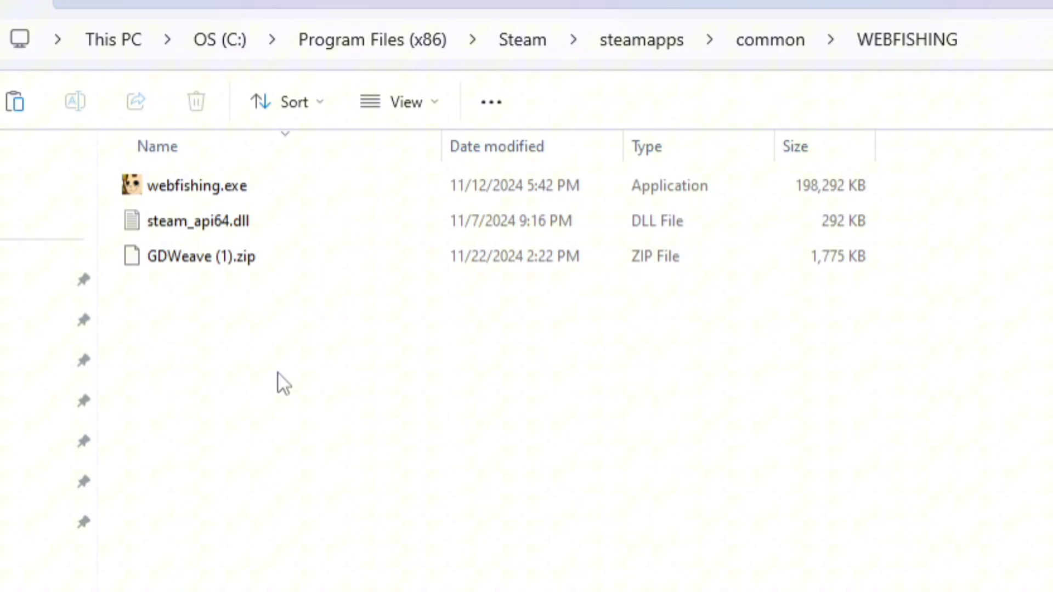
# Step: Extract GDWeave (1).zip into the game folder and select GDWeave's mods folder
pyautogui.click(229, 263)
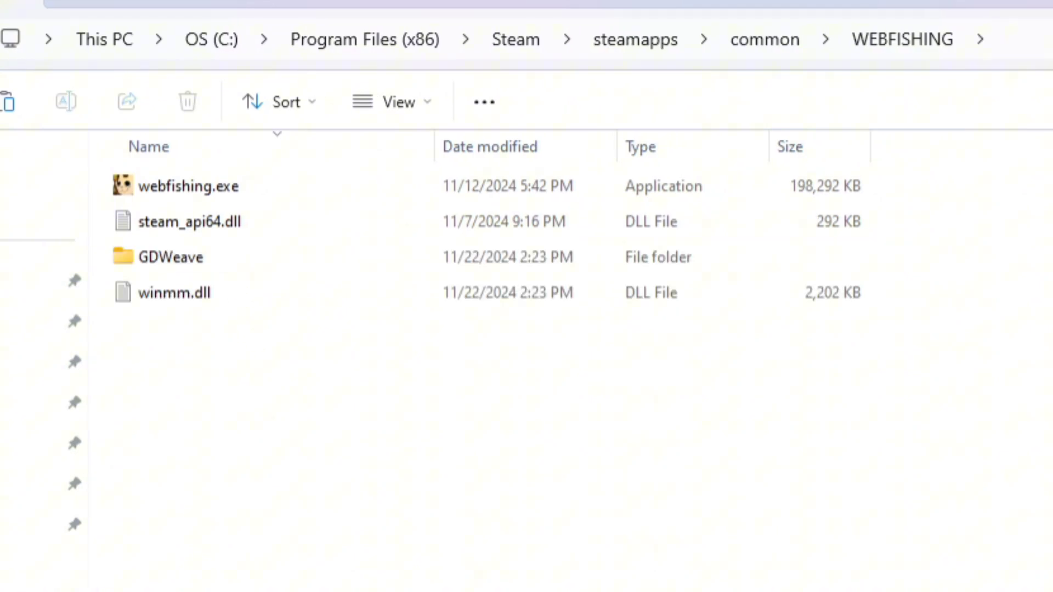
pyautogui.doubleClick(422, 255)
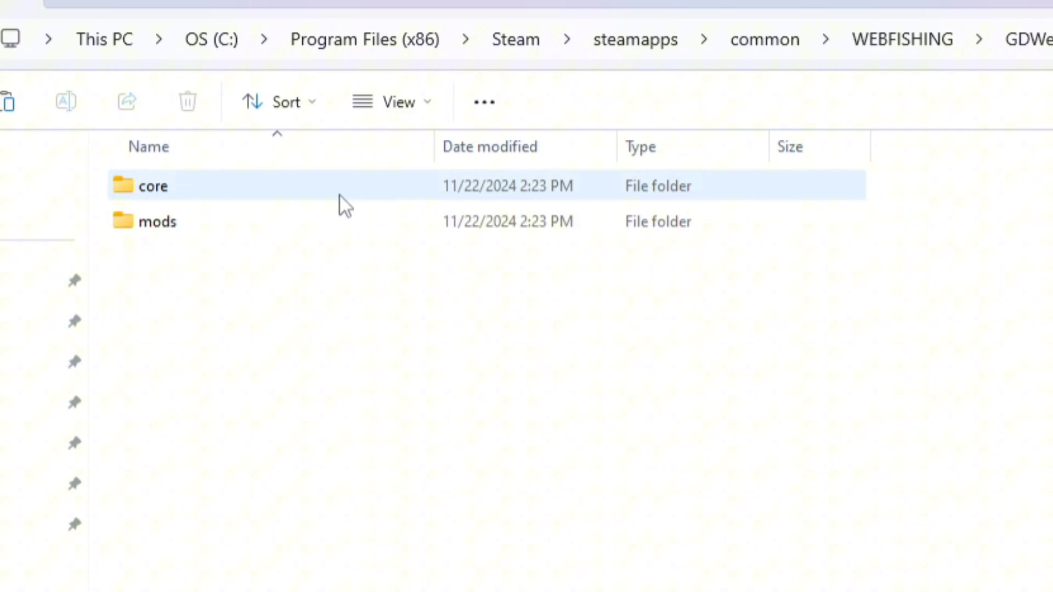
pyautogui.click(332, 220)
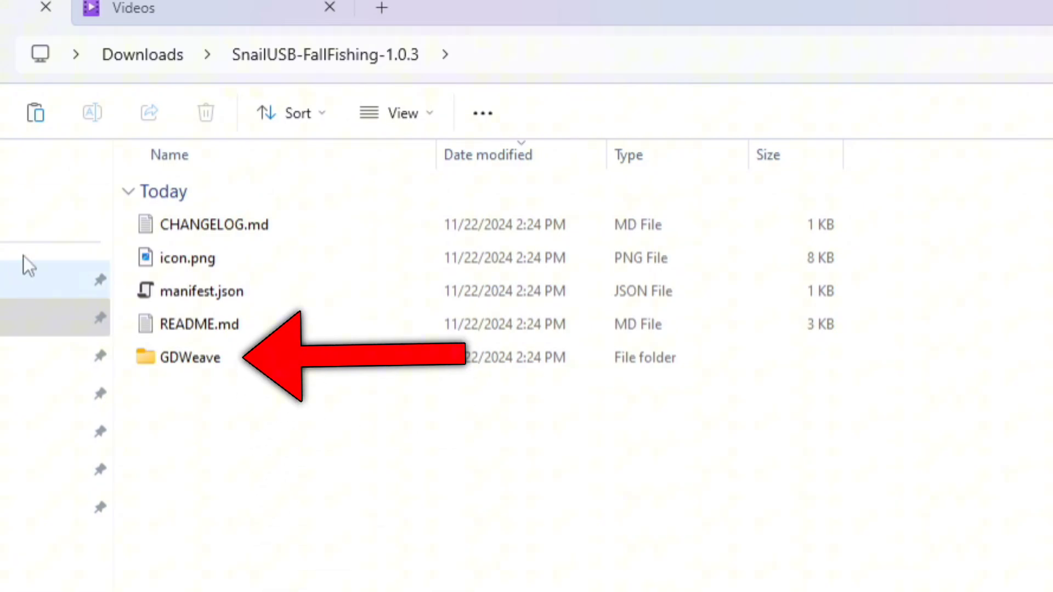
# Step: Copy SnailUSB.FallFishing from the package's GDWeave folder into WEBFISHING's GDWeave\mods folder
pyautogui.doubleClick(157, 345)
pyautogui.press('Down')
pyautogui.press('Return')
pyautogui.press('Down')
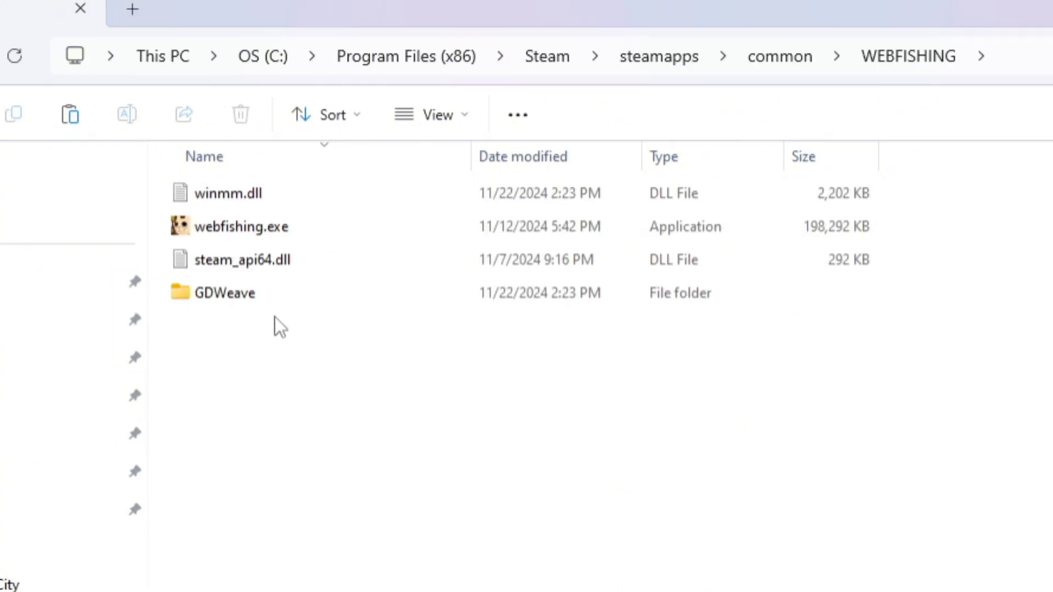
pyautogui.doubleClick(275, 288)
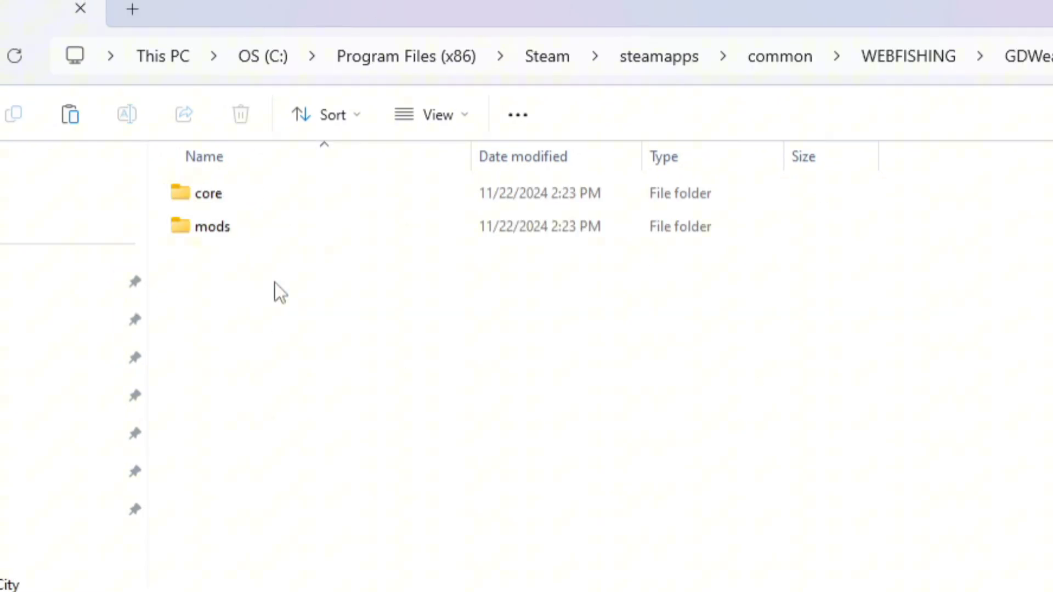
pyautogui.doubleClick(265, 226)
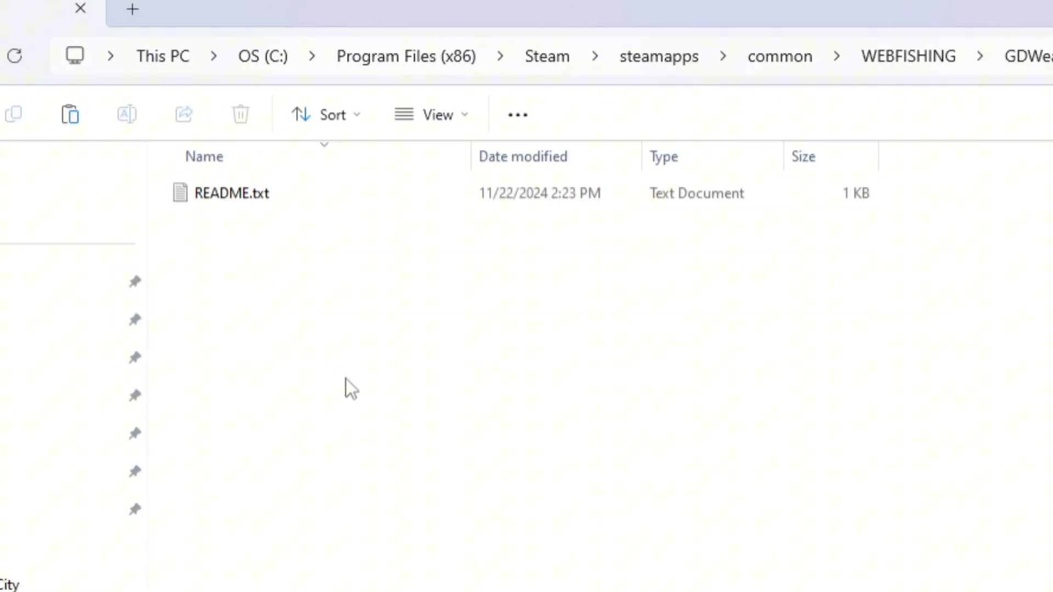
pyautogui.click(77, 114)
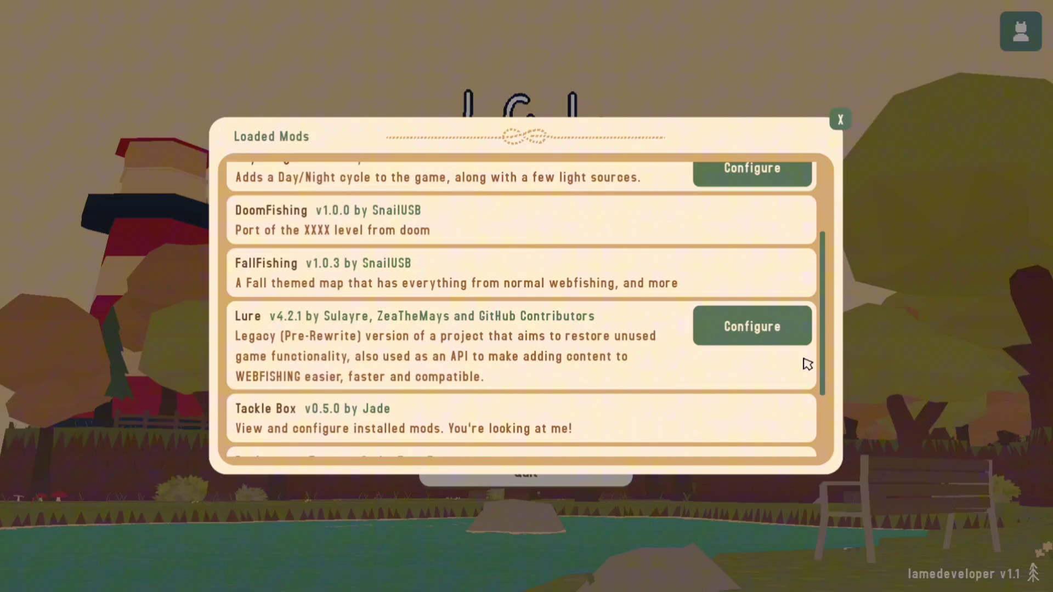
# Step: In the Mods list, set Day & Night's Sync To Real Time to Disabled
pyautogui.scroll(4, 811, 365)
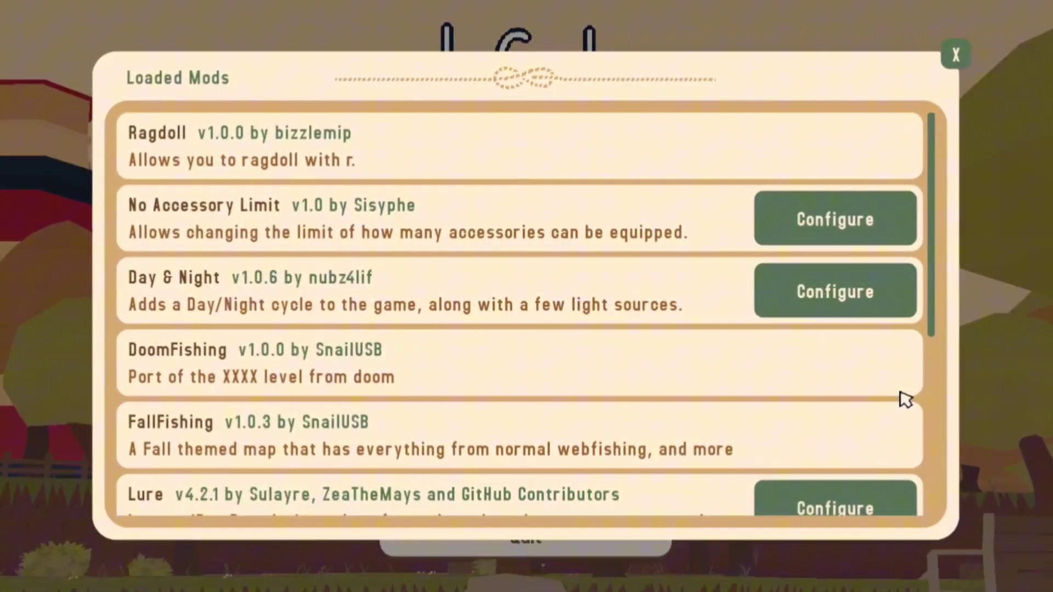
pyautogui.scroll(-3, 902, 398)
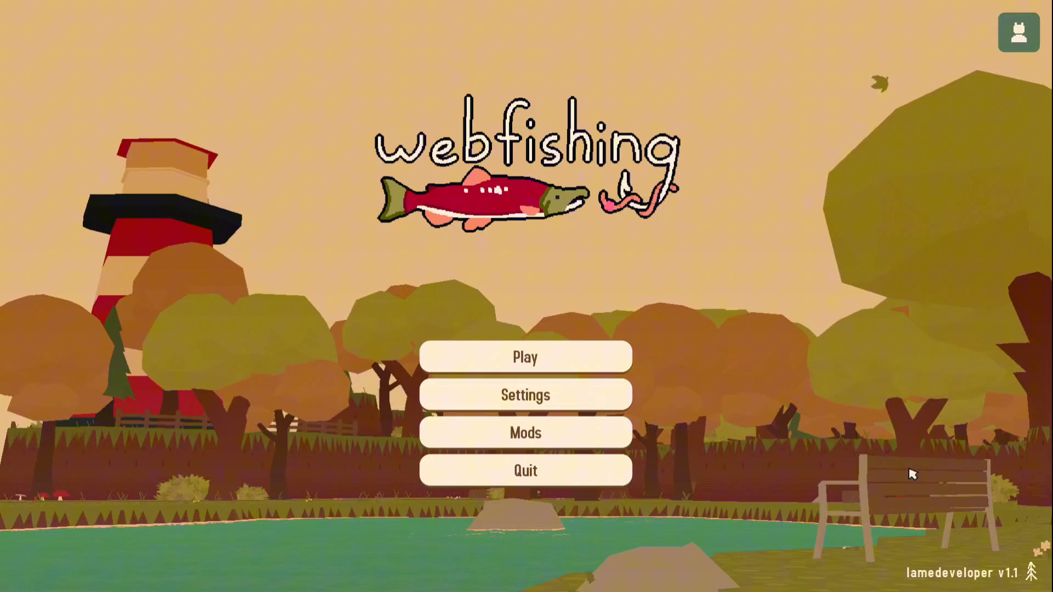
pyautogui.click(619, 436)
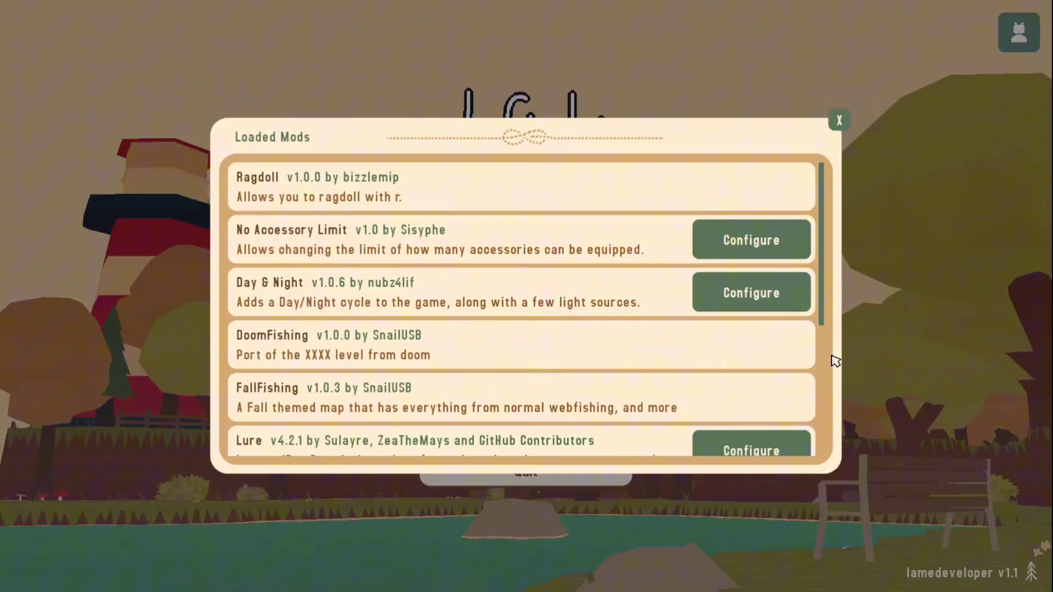
pyautogui.click(751, 293)
pyautogui.click(600, 235)
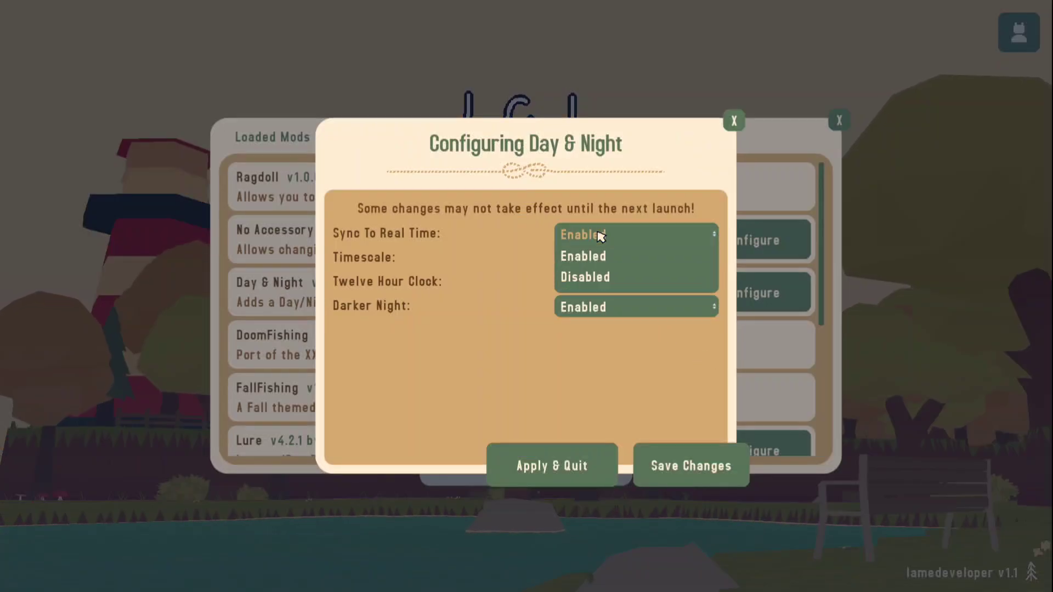
pyautogui.click(603, 278)
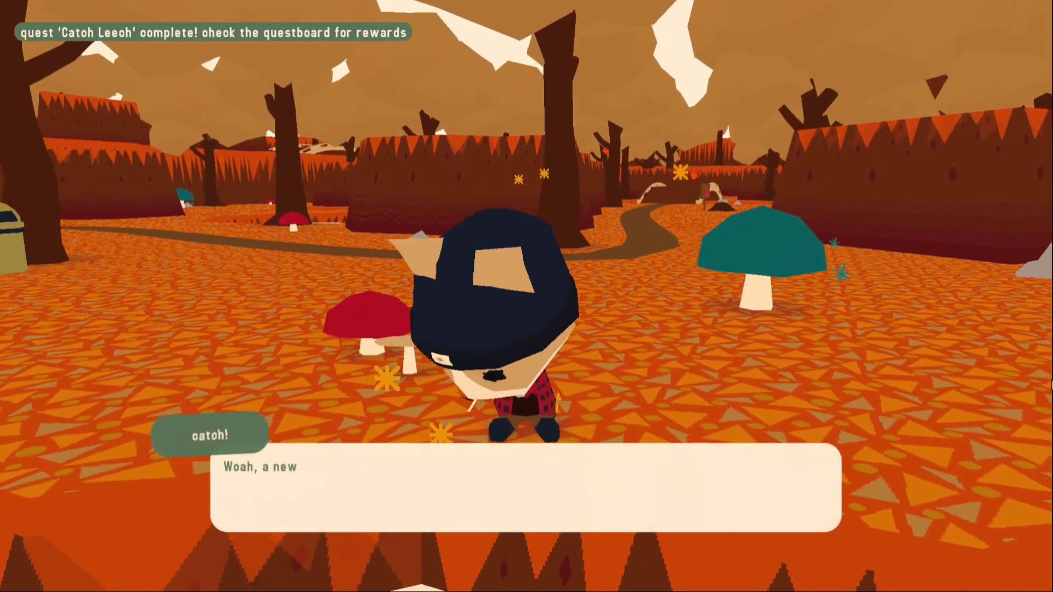
# Step: Dismiss the new-catch message and browse r2modman's Online WEBFISHING mods, focusing the search field
pyautogui.press('space')
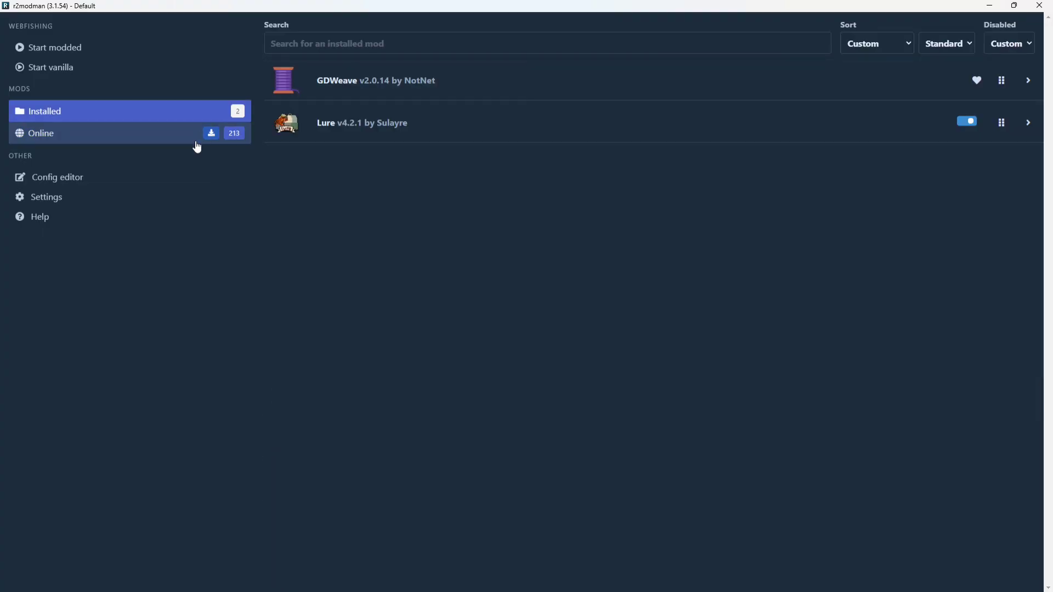
pyautogui.click(178, 142)
pyautogui.scroll(-3, 430, 289)
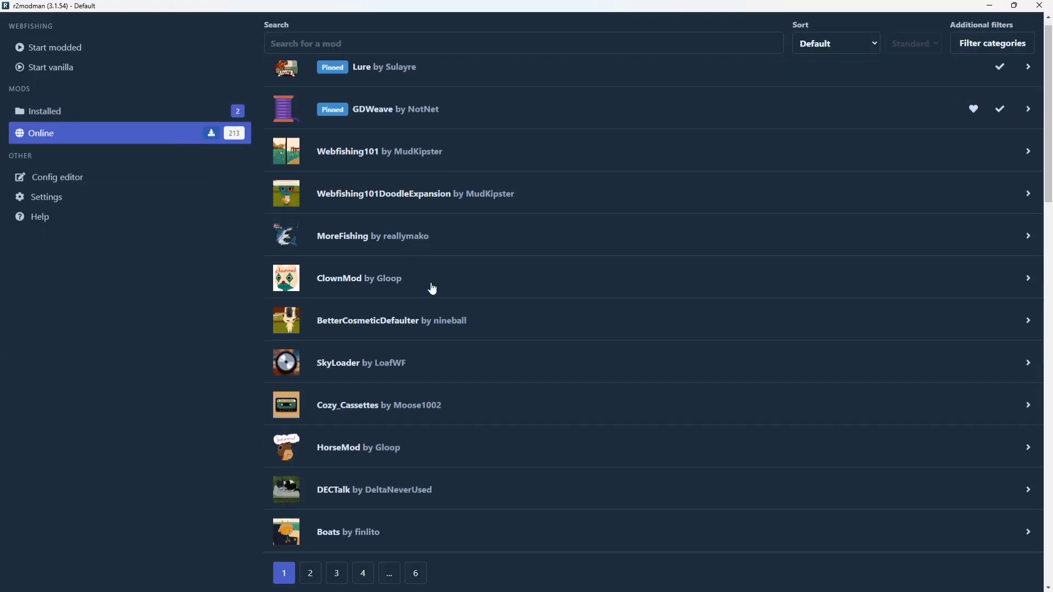
pyautogui.scroll(3, 430, 289)
pyautogui.click(357, 52)
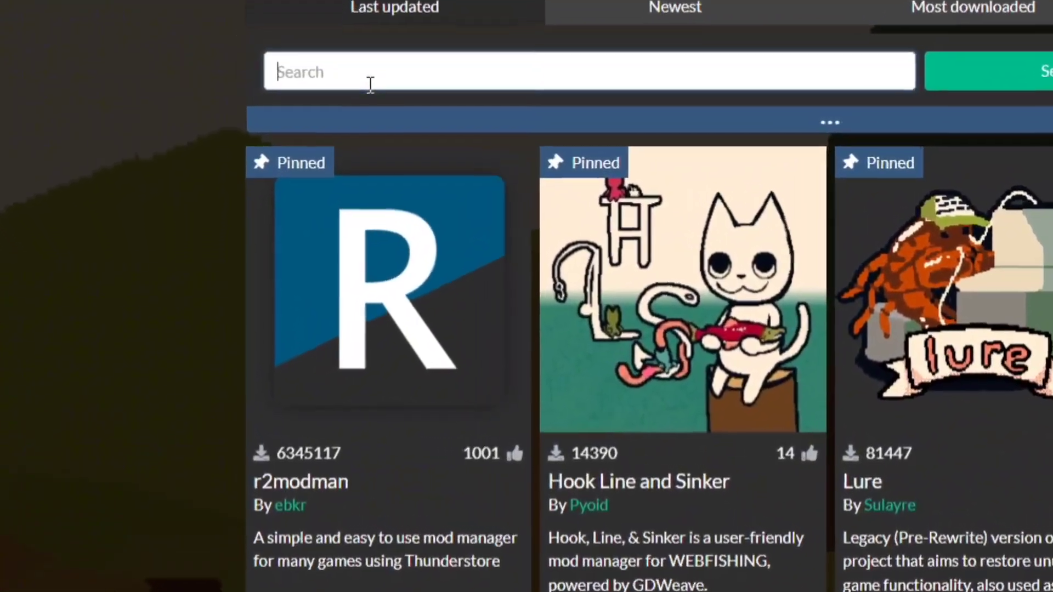
# Step: Enter 'gale' in the search box
pyautogui.write('g')
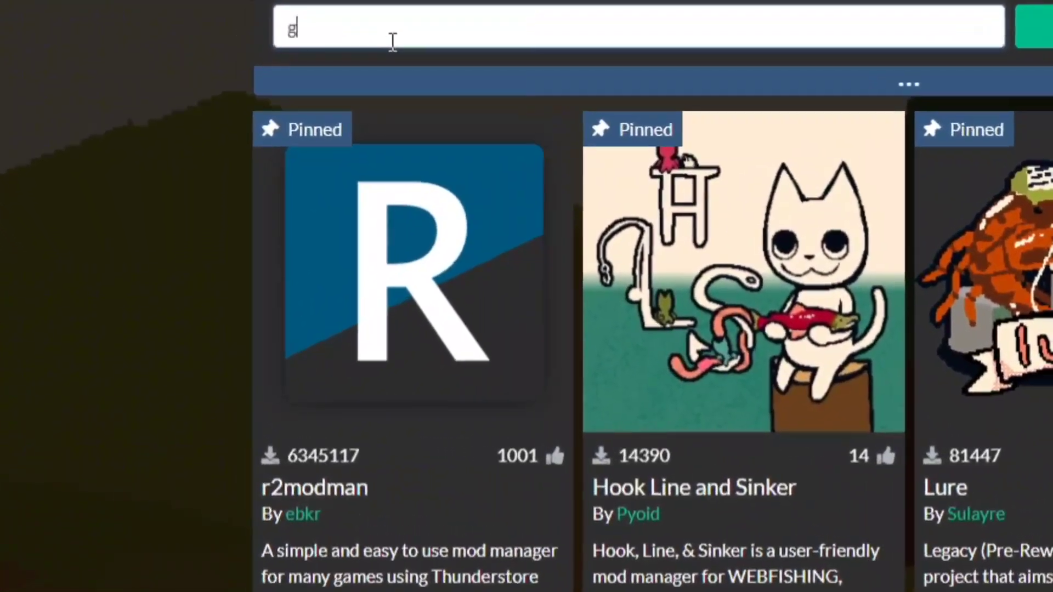
pyautogui.write('ale')
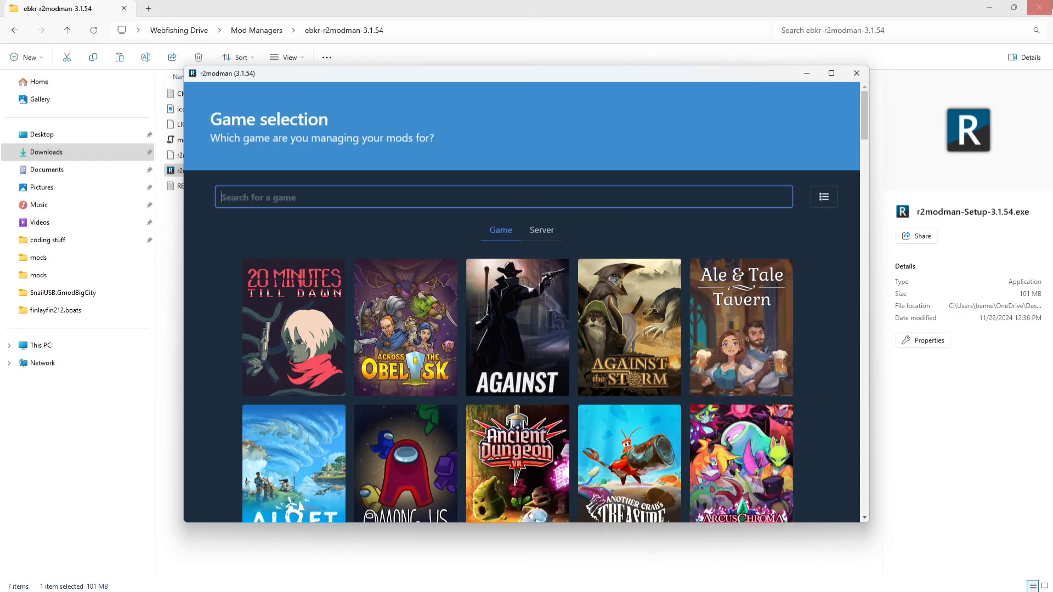
# Step: Filter the game list with 'we' and select Webfishing to manage
pyautogui.write('we')
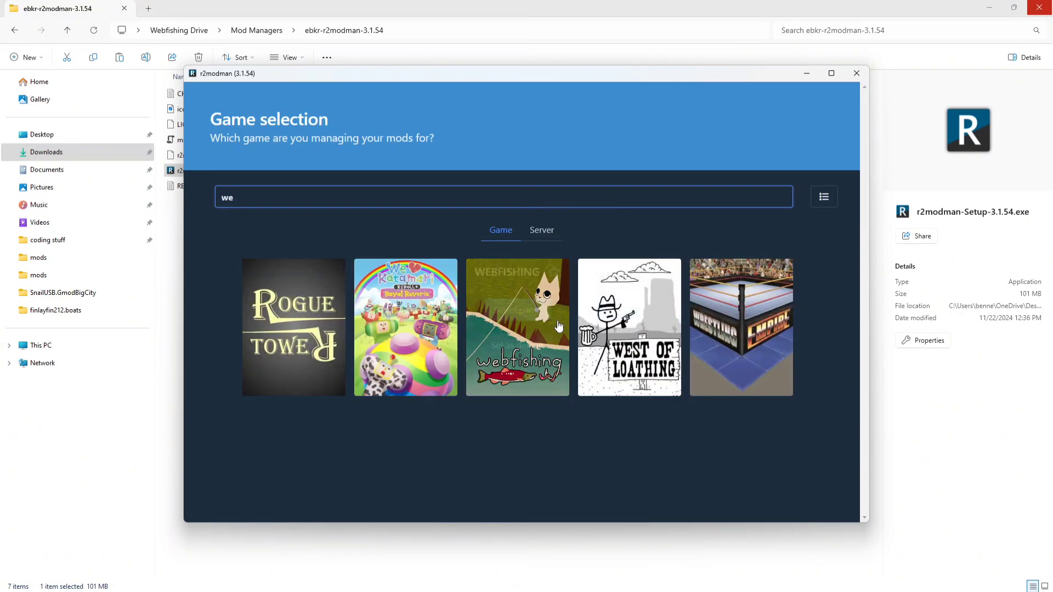
pyautogui.click(534, 309)
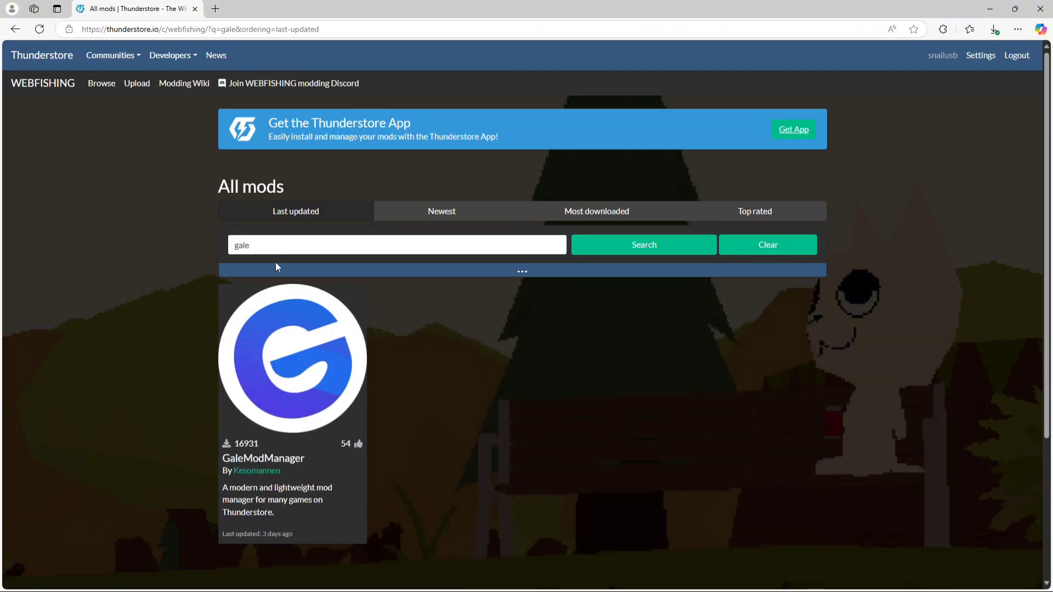
# Step: Go to the GaleModManager package page from the Thunderstore results
pyautogui.click(254, 296)
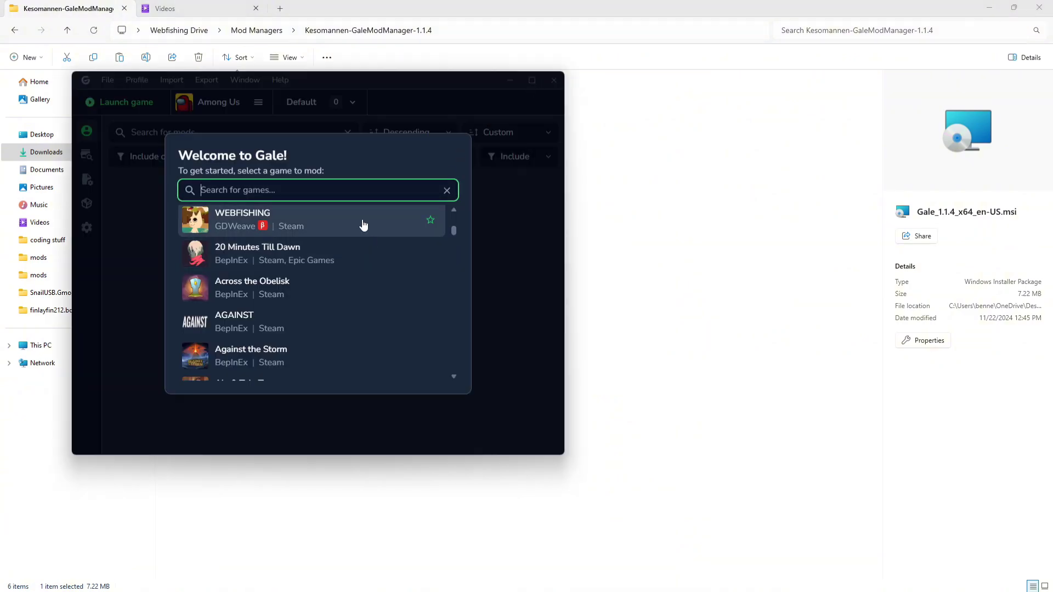
# Step: Choose WEBFISHING in Gale and import all r2modman profiles
pyautogui.scroll(2, 355, 248)
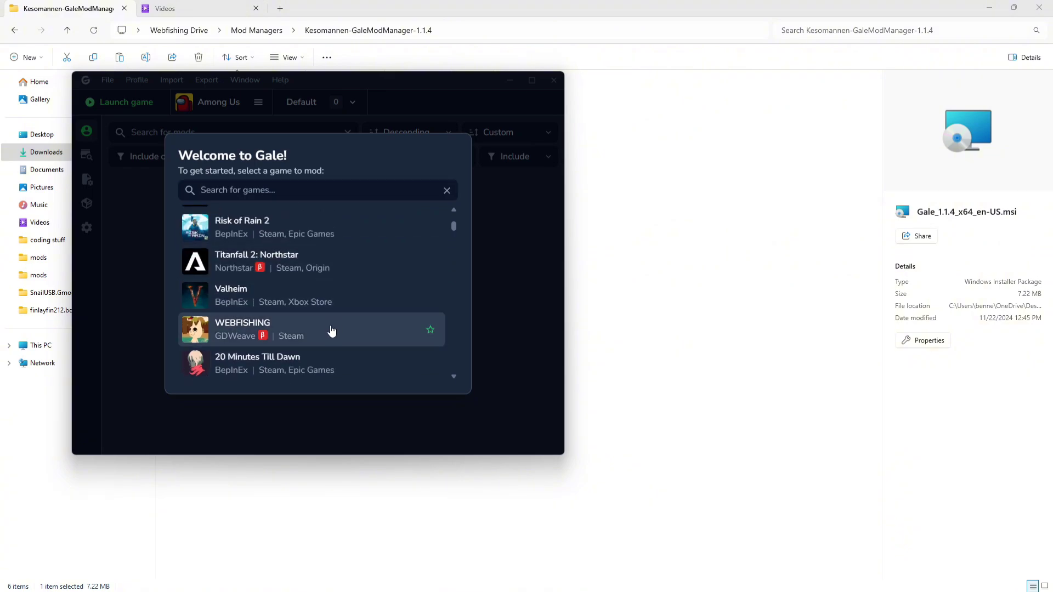
pyautogui.click(330, 328)
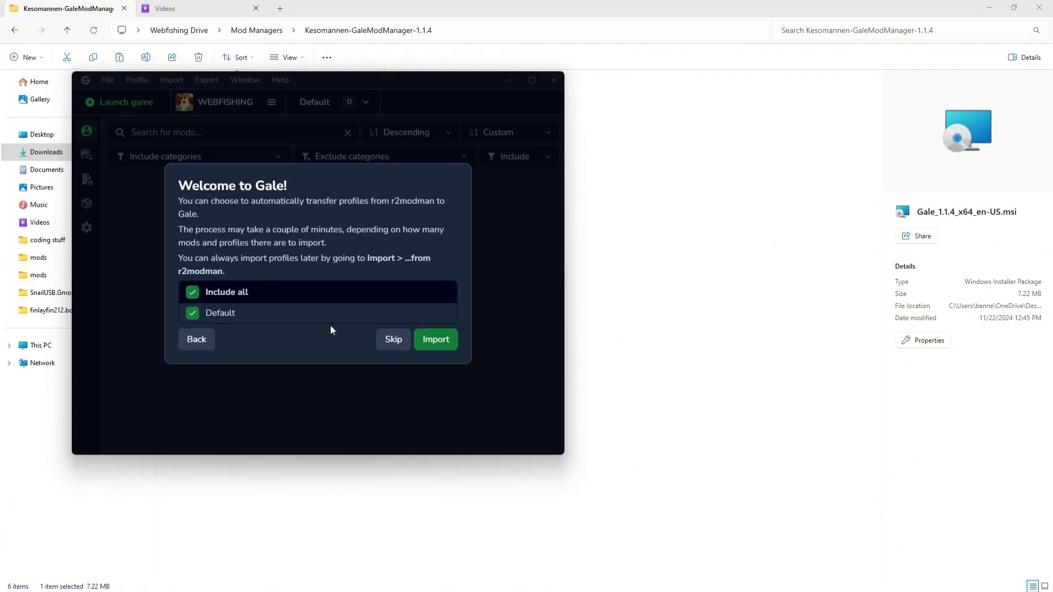
pyautogui.click(424, 351)
pyautogui.scroll(-15, 863, 193)
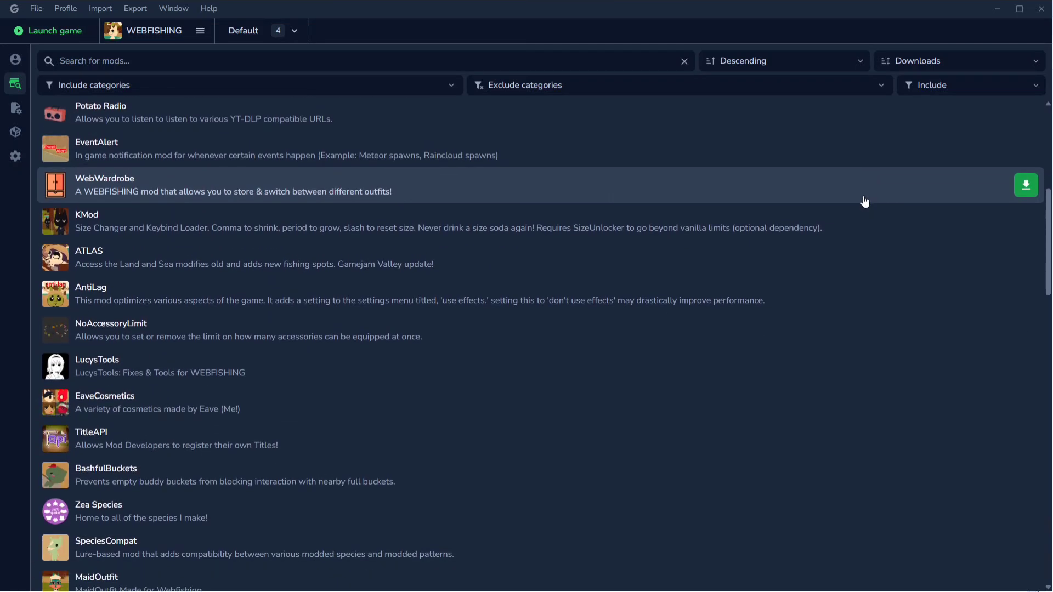
pyautogui.scroll(-10, 863, 196)
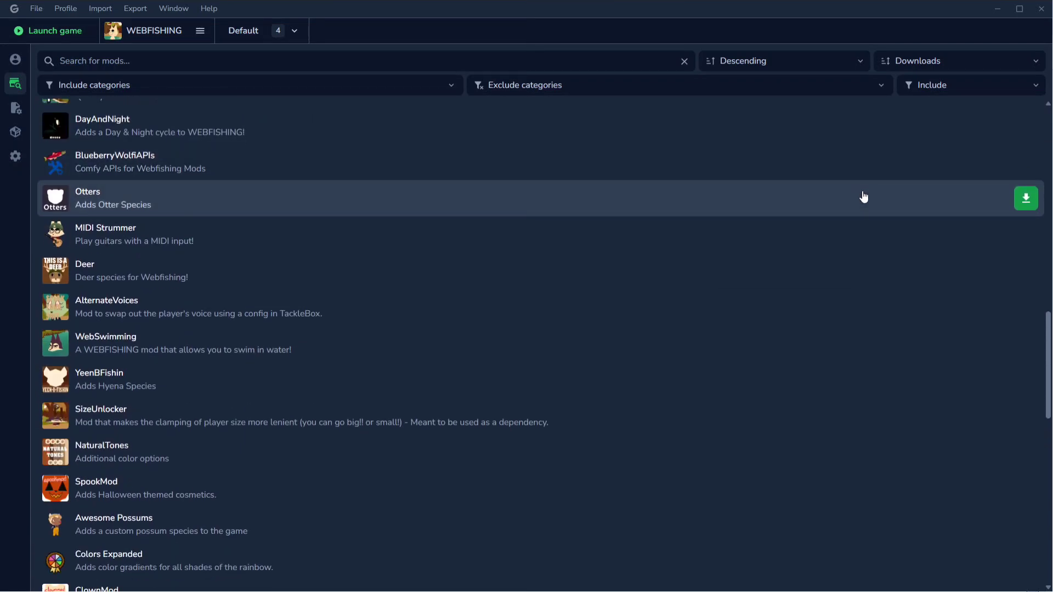